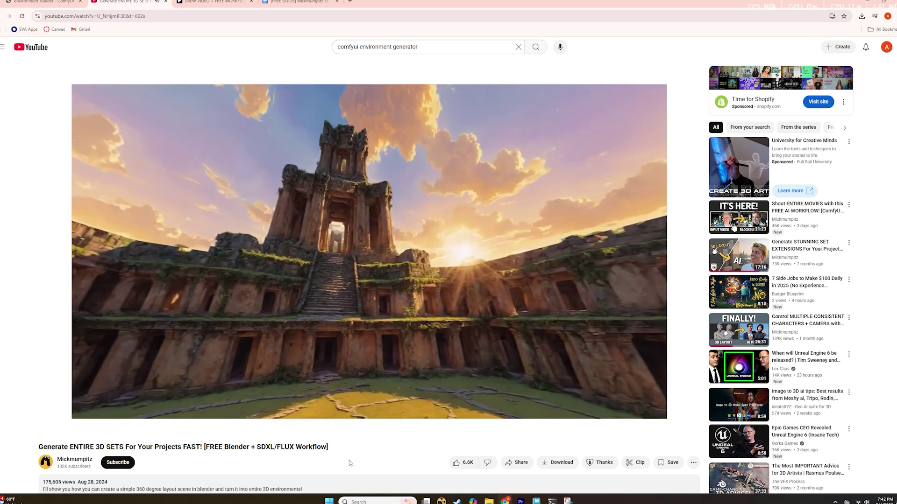
- From the Patreon workflow post, open the free installation guide Google Doc and scroll to the SDXL model downloads
{"action": "left_click", "coordinate": [213, 2]}
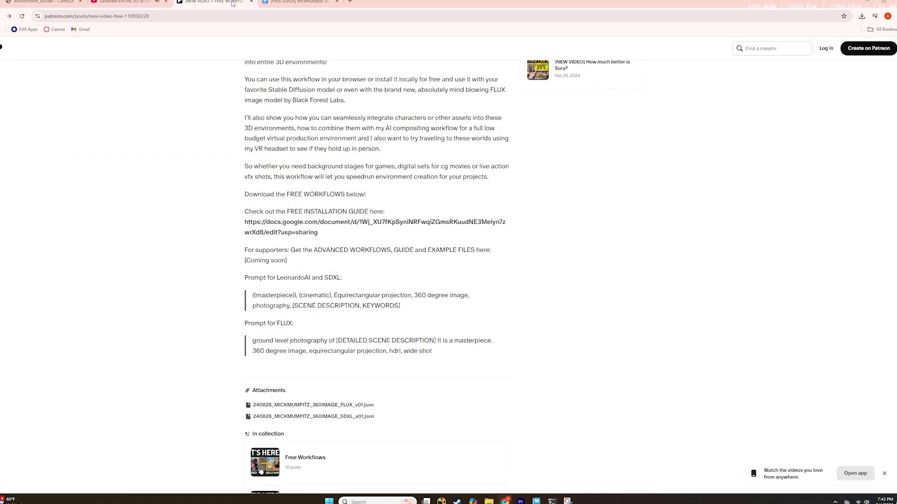
{"action": "scroll", "coordinate": [260, 149], "scroll_direction": "up", "scroll_amount": 5}
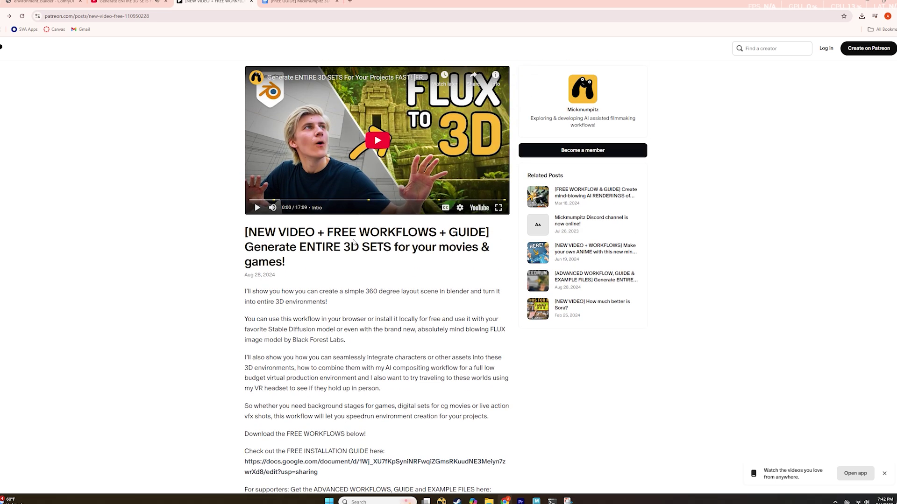
{"action": "scroll", "coordinate": [431, 263], "scroll_direction": "down", "scroll_amount": 6}
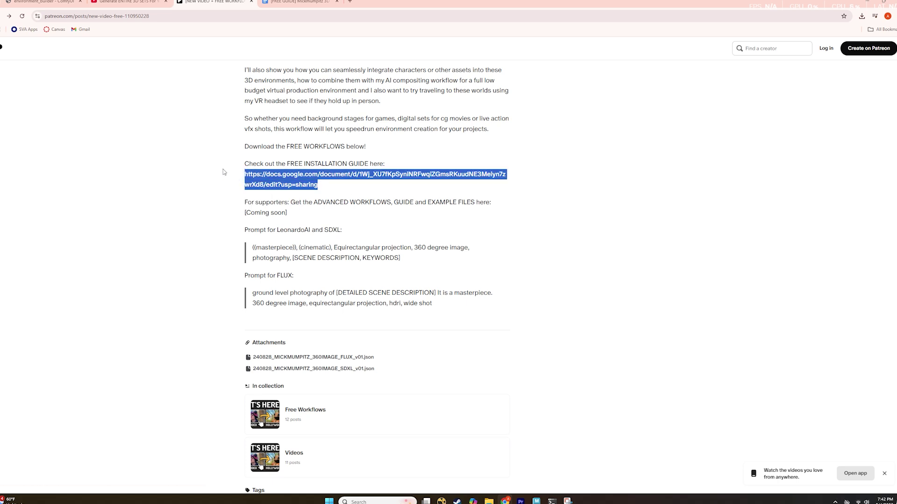
{"action": "left_click", "coordinate": [294, 1]}
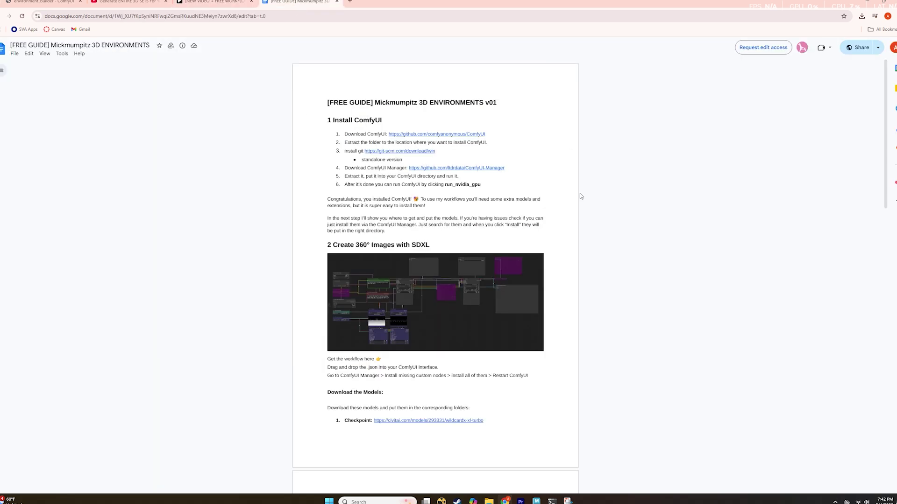
{"action": "scroll", "coordinate": [565, 265], "scroll_direction": "down", "scroll_amount": 6}
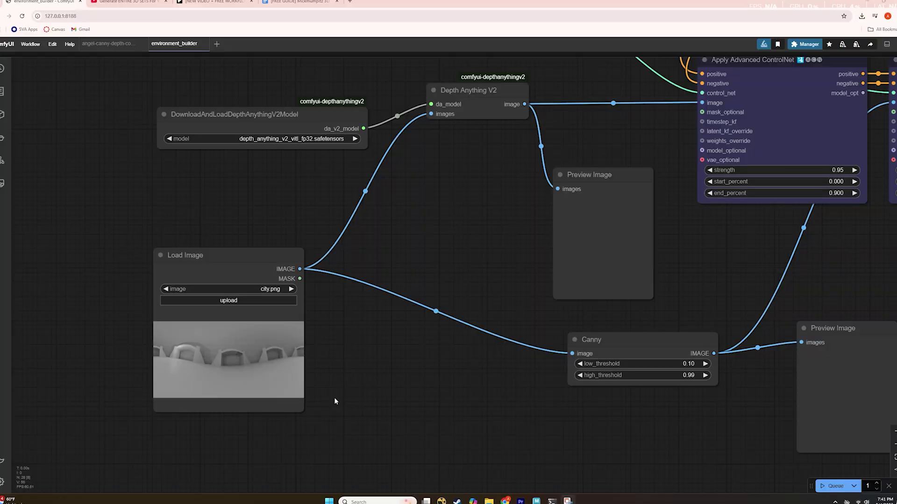
{"action": "scroll", "coordinate": [334, 397], "scroll_direction": "up", "scroll_amount": 2}
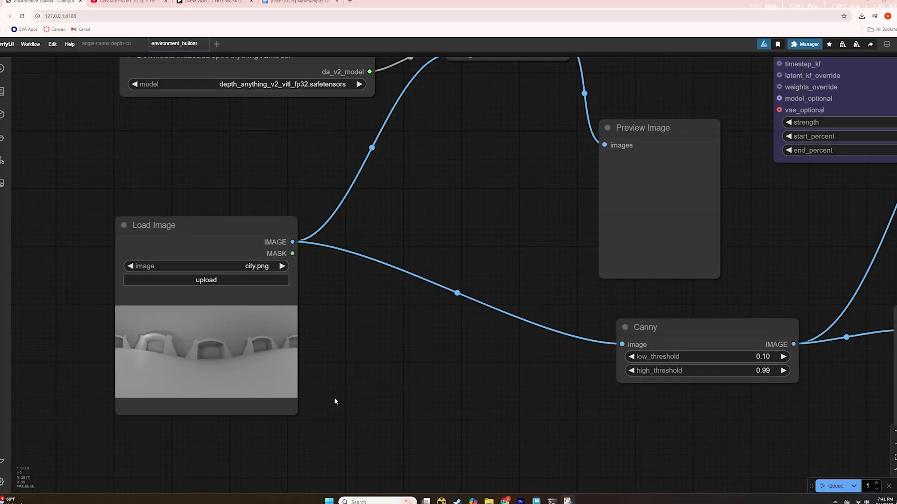
{"action": "left_click_drag", "start_coordinate": [334, 397], "coordinate": [441, 389]}
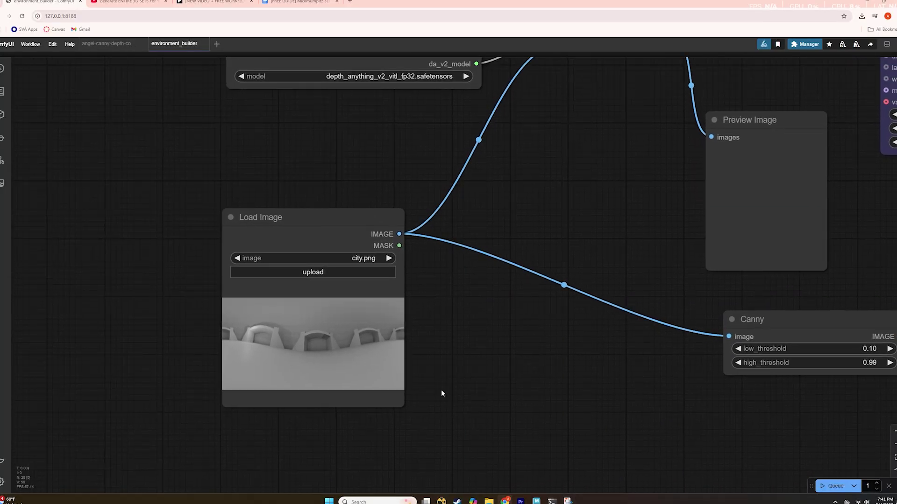
{"action": "left_click_drag", "start_coordinate": [612, 382], "coordinate": [546, 441]}
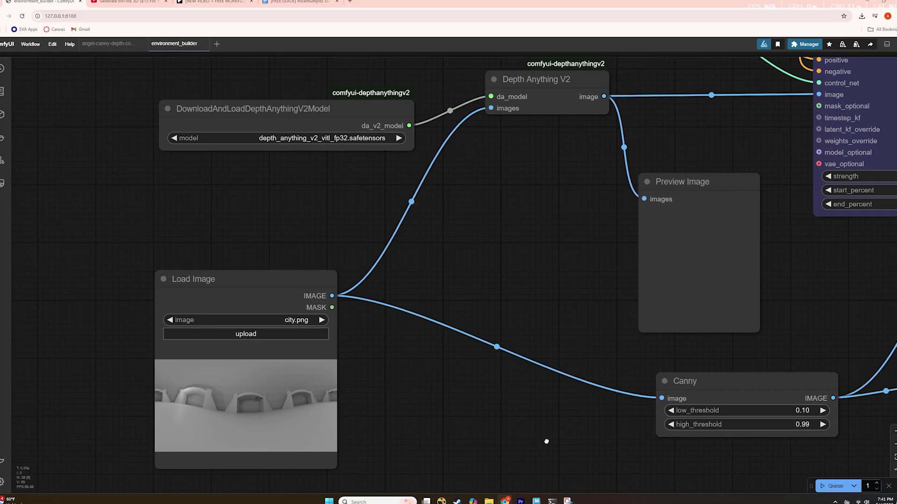
{"action": "left_click_drag", "start_coordinate": [658, 437], "coordinate": [564, 468]}
{"action": "scroll", "coordinate": [462, 264], "scroll_direction": "up", "scroll_amount": 3}
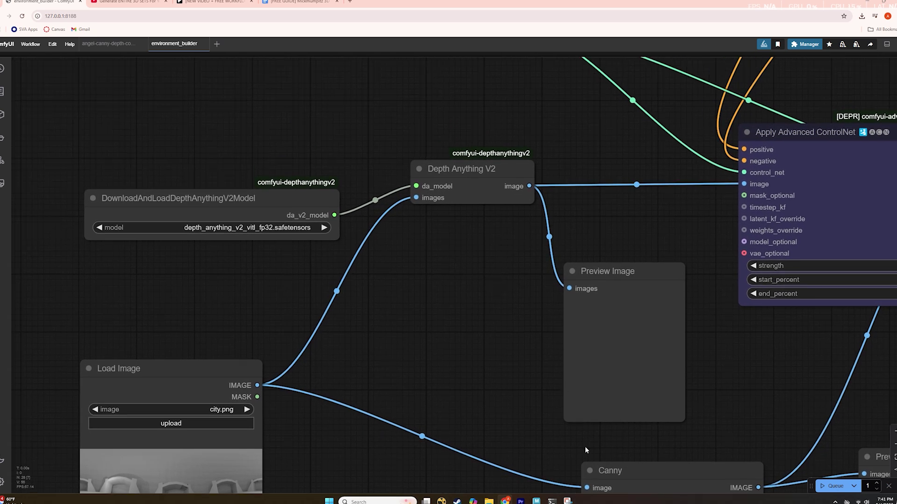
{"action": "left_click_drag", "start_coordinate": [566, 437], "coordinate": [232, 259]}
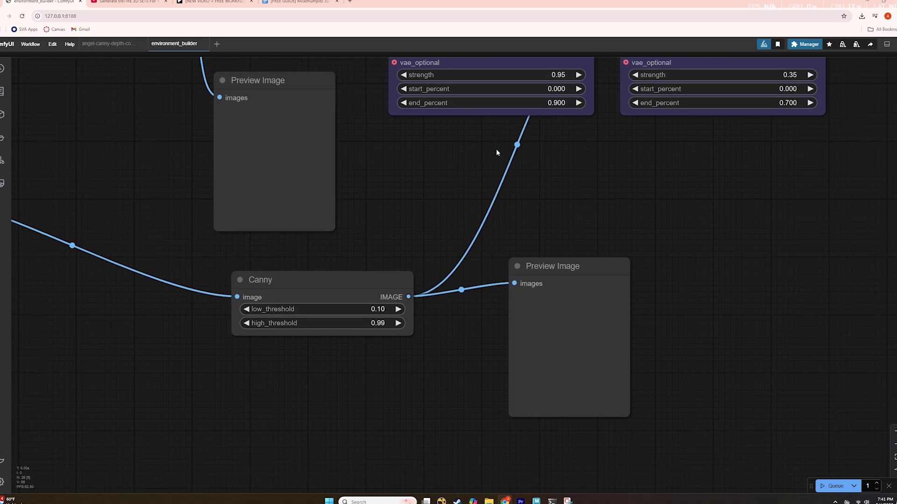
{"action": "left_click_drag", "start_coordinate": [496, 149], "coordinate": [343, 457]}
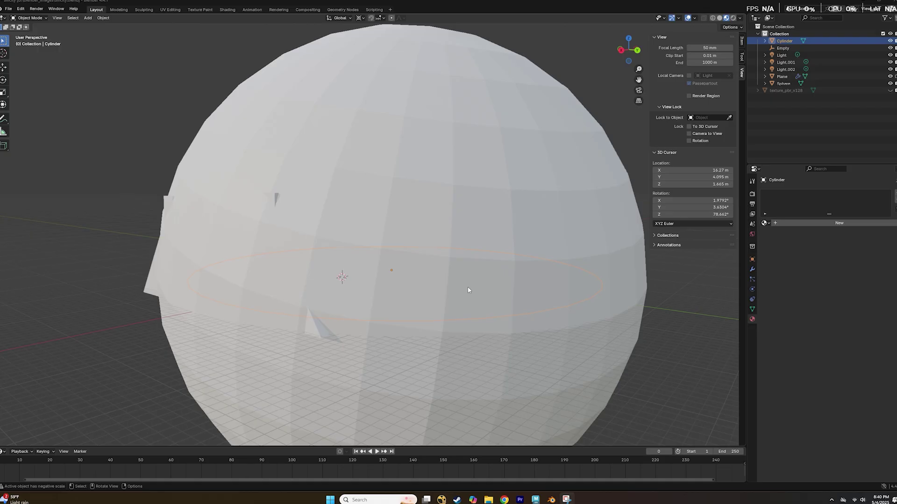
- Hide the Sphere in the Outliner to expose the ring of arch blockouts
{"action": "scroll", "coordinate": [468, 292], "scroll_direction": "up", "scroll_amount": 5}
{"action": "scroll", "coordinate": [469, 290], "scroll_direction": "down", "scroll_amount": 5}
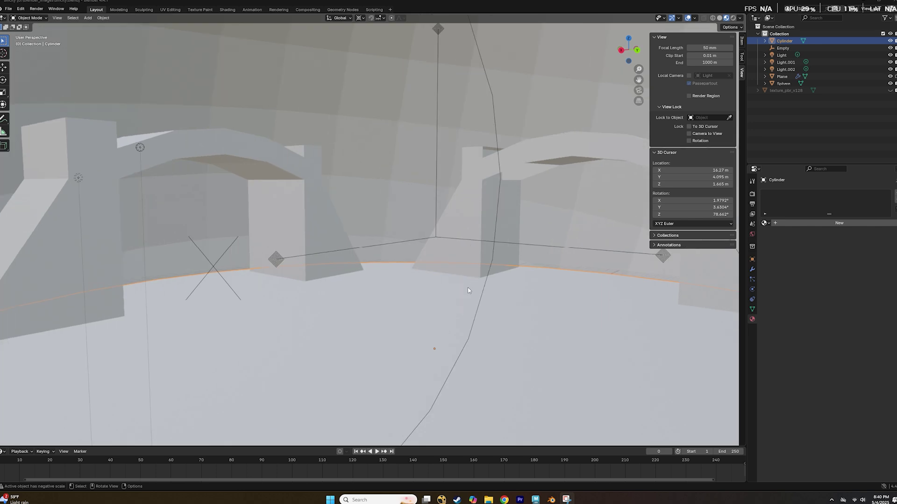
{"action": "left_click_drag", "start_coordinate": [467, 287], "coordinate": [472, 214]}
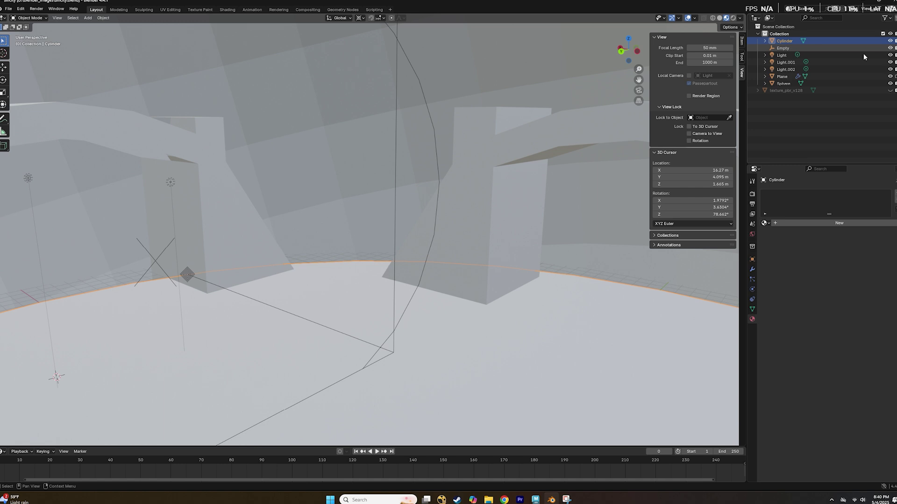
{"action": "left_click", "coordinate": [890, 83]}
{"action": "scroll", "coordinate": [498, 251], "scroll_direction": "down", "scroll_amount": 5}
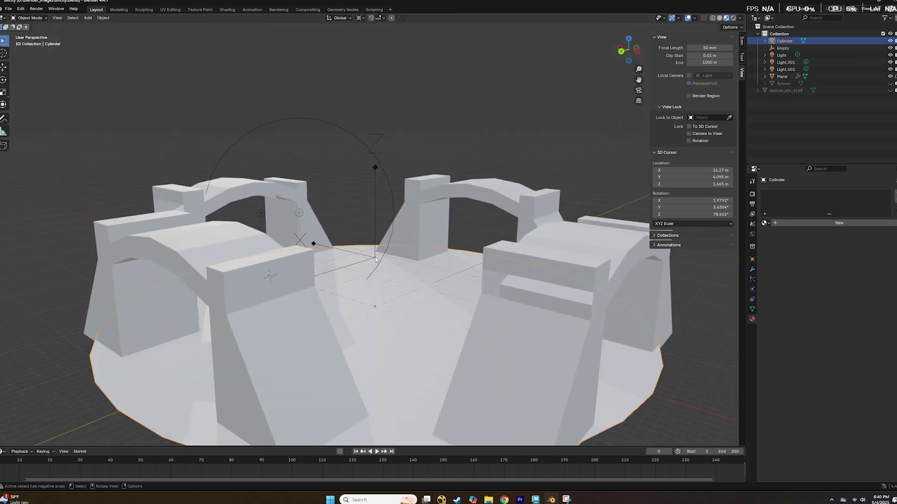
- Orbit to a top-down view and inspect the Light.001 lamp and the Empty
{"action": "left_click_drag", "start_coordinate": [378, 258], "coordinate": [502, 131]}
{"action": "left_click", "coordinate": [514, 97]}
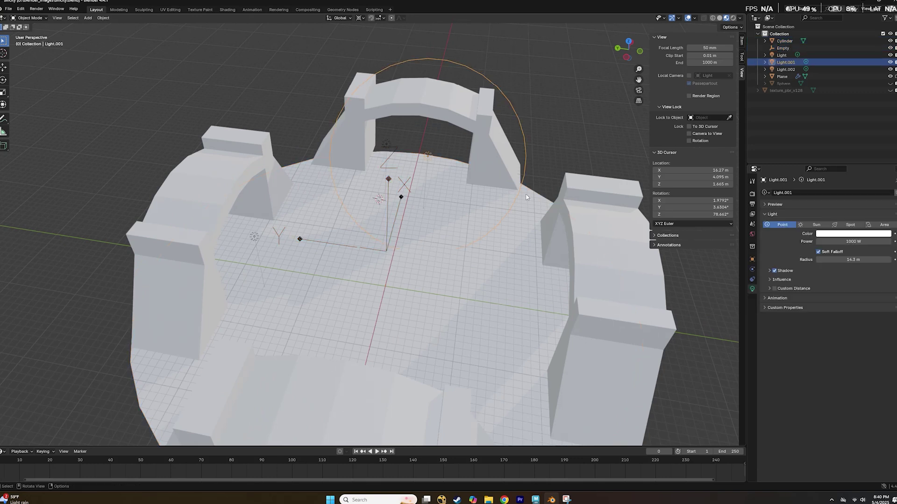
{"action": "left_click_drag", "start_coordinate": [514, 97], "coordinate": [416, 167]}
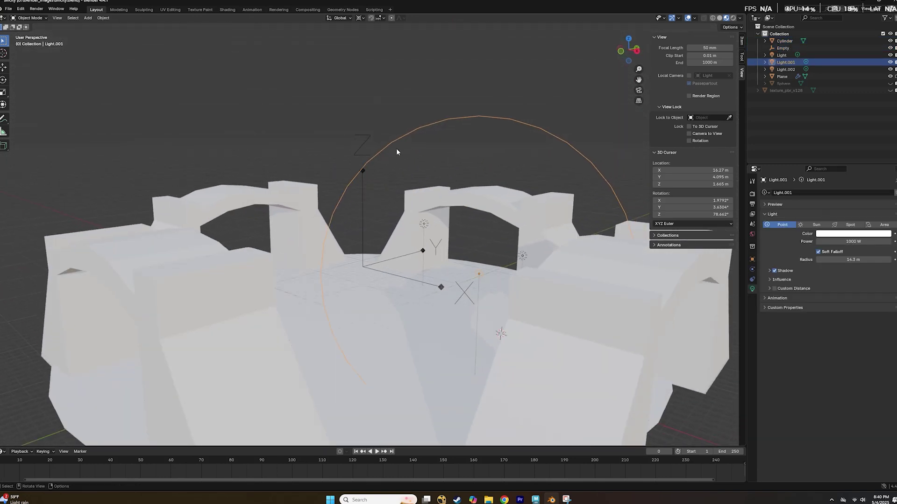
{"action": "left_click", "coordinate": [366, 268]}
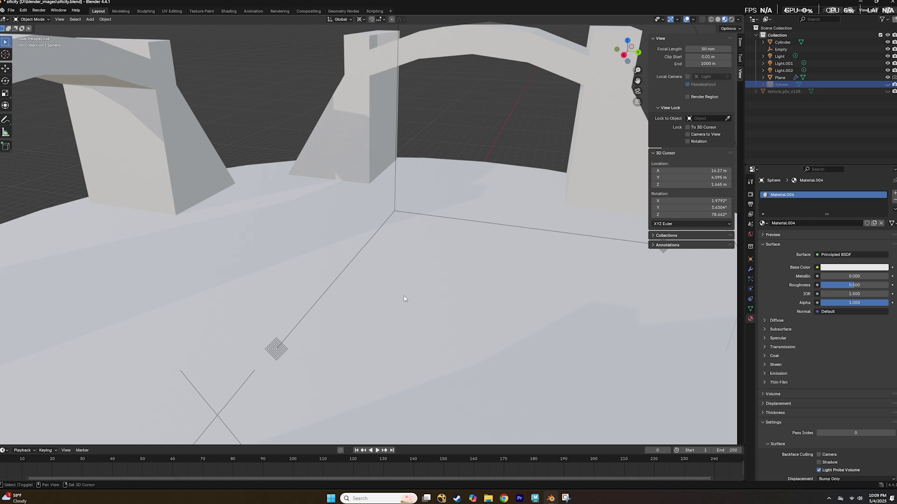
- Add a camera to the scene through the F3 search
{"action": "key", "text": "F3"}
{"action": "type", "text": "camera"}
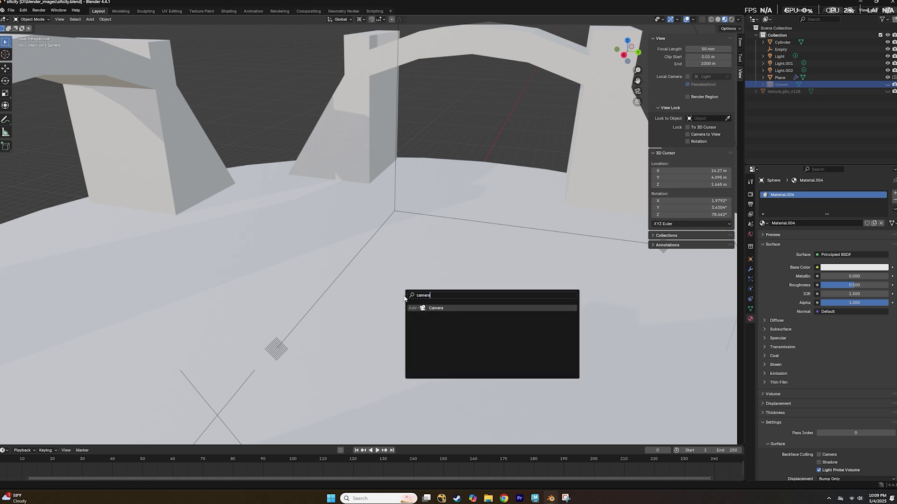
{"action": "key", "text": "Return"}
{"action": "scroll", "coordinate": [404, 297], "scroll_direction": "down", "scroll_amount": 5}
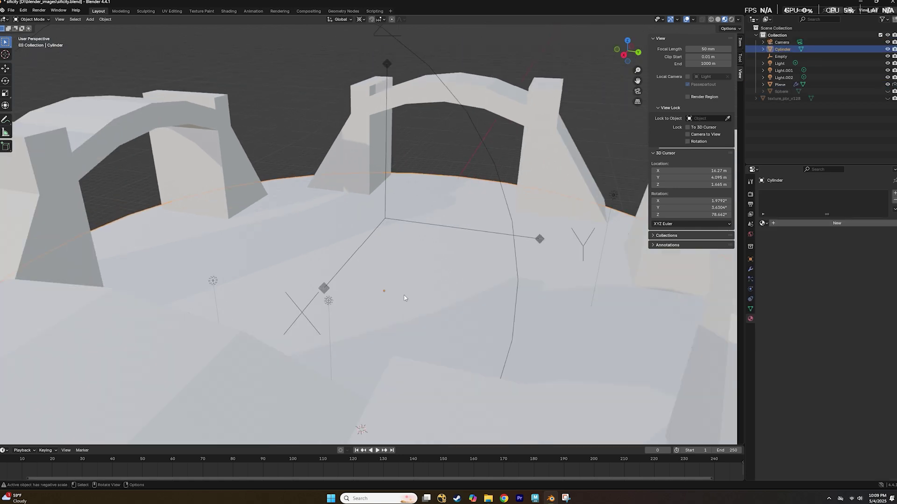
{"action": "scroll", "coordinate": [399, 281], "scroll_direction": "up", "scroll_amount": 5}
{"action": "left_click", "coordinate": [399, 281]}
{"action": "scroll", "coordinate": [399, 281], "scroll_direction": "up", "scroll_amount": 3}
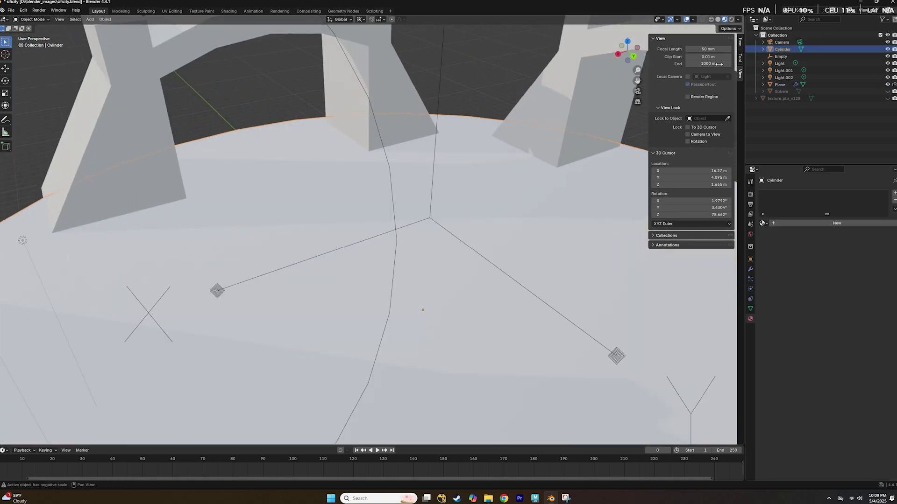
- Move the new Camera about 9 m along X onto the floor inside the arches
{"action": "left_click", "coordinate": [781, 42]}
{"action": "left_click_drag", "start_coordinate": [442, 254], "coordinate": [328, 245]}
{"action": "scroll", "coordinate": [324, 252], "scroll_direction": "up", "scroll_amount": 2}
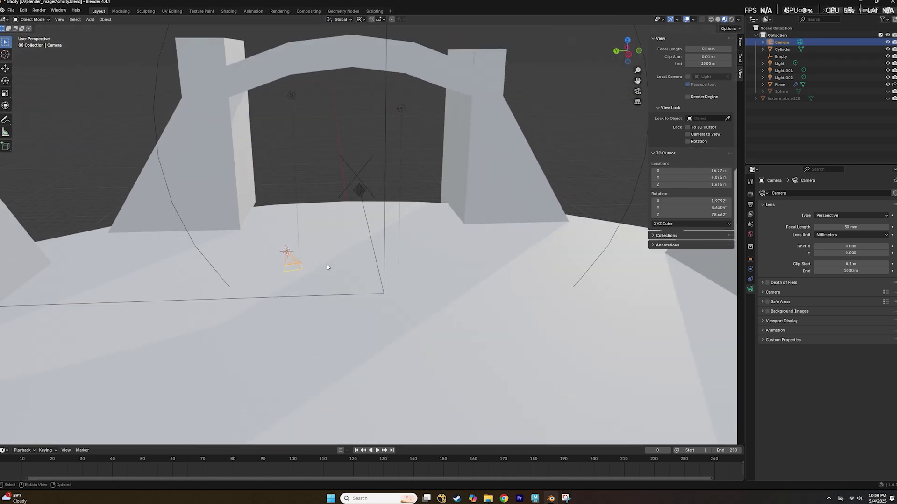
{"action": "key", "text": "g"}
{"action": "left_click", "coordinate": [341, 273]}
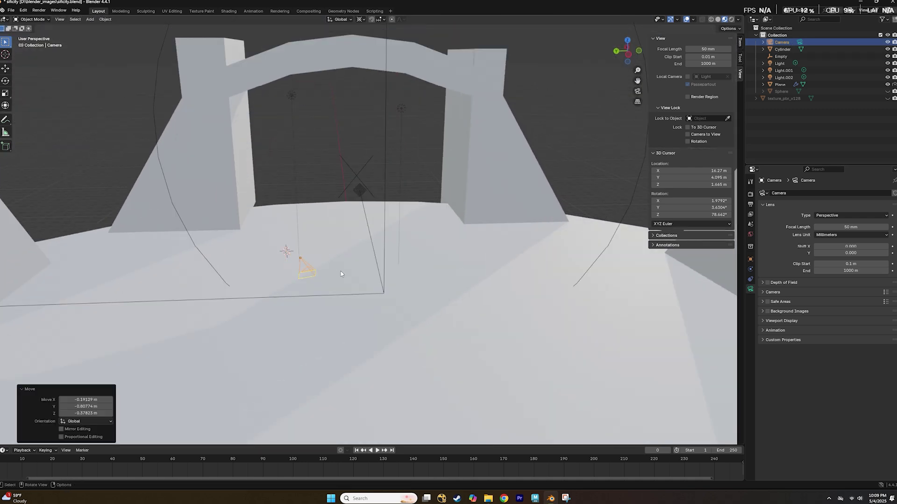
{"action": "key", "text": "g"}
{"action": "key", "text": "x"}
{"action": "left_click", "coordinate": [334, 359]}
{"action": "scroll", "coordinate": [334, 366], "scroll_direction": "up", "scroll_amount": 1}
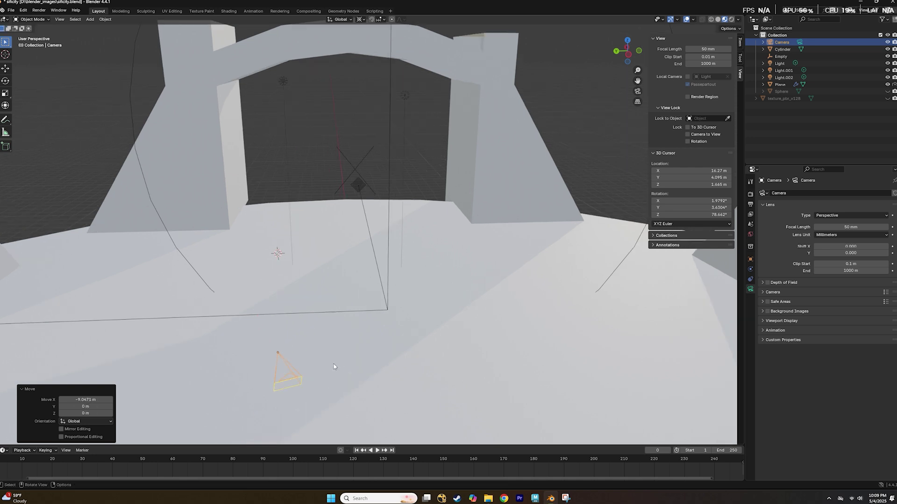
{"action": "scroll", "coordinate": [333, 366], "scroll_direction": "up", "scroll_amount": 1}
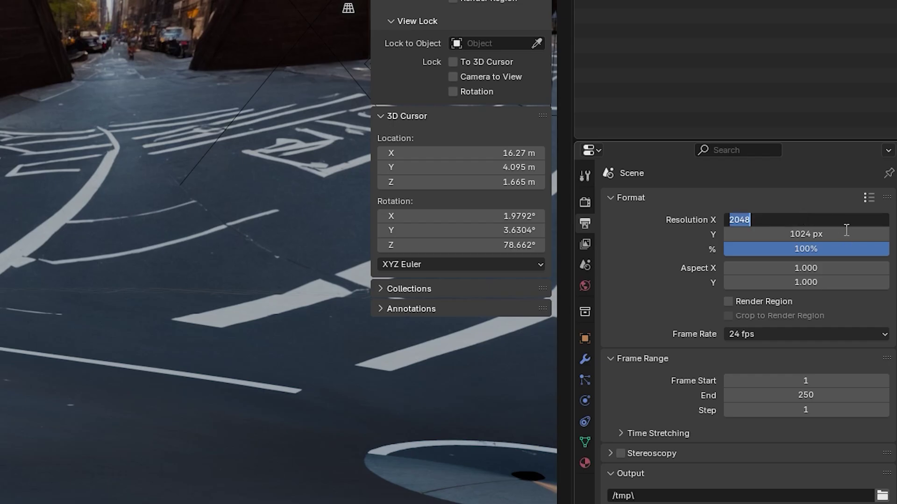
- Set the output resolution to 2048 × 1024 px and the render engine to Cycles
{"action": "key", "text": "Return"}
{"action": "left_click", "coordinate": [829, 231]}
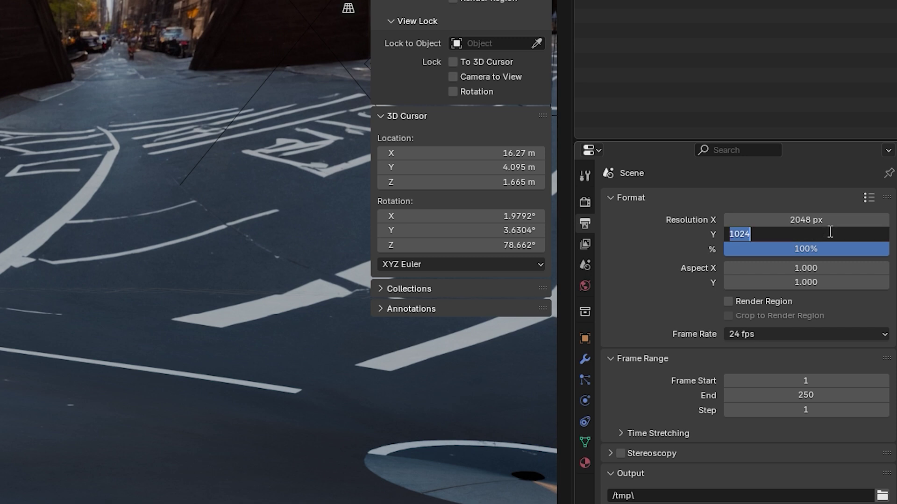
{"action": "key", "text": "Return"}
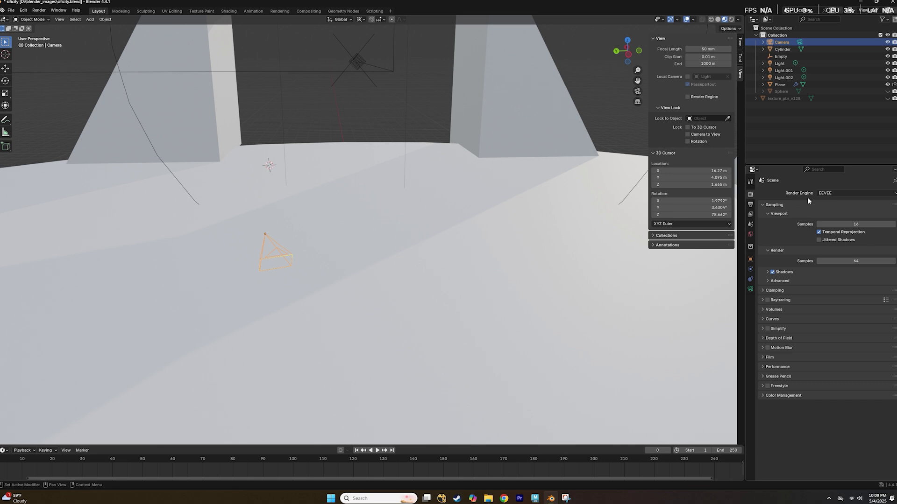
{"action": "left_click", "coordinate": [827, 193]}
{"action": "left_click", "coordinate": [827, 217]}
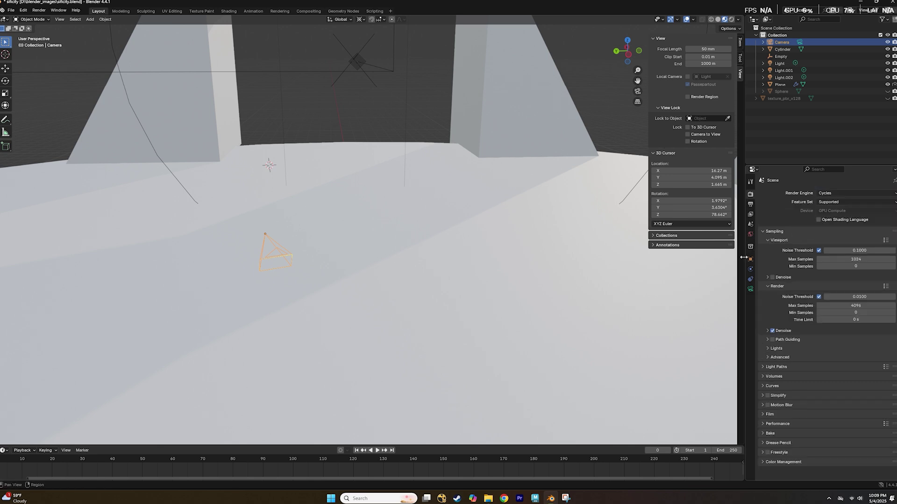
- Make the camera a Panoramic Equirectangular lens and render the 360° view from it
{"action": "left_click", "coordinate": [750, 289]}
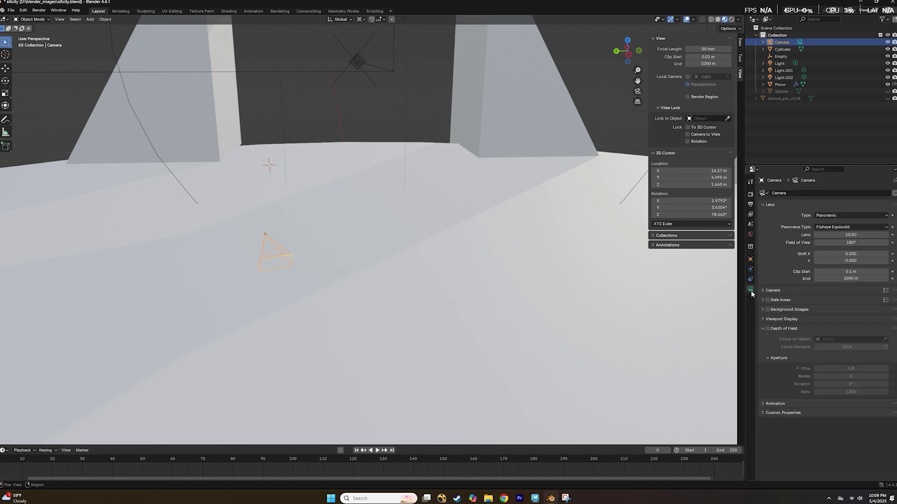
{"action": "left_click", "coordinate": [836, 217]}
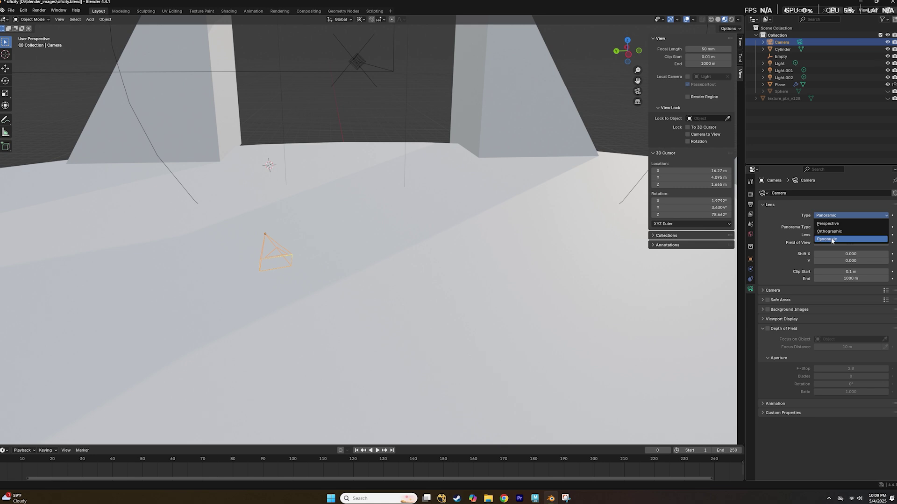
{"action": "left_click", "coordinate": [832, 242]}
{"action": "left_click", "coordinate": [829, 228]}
{"action": "left_click", "coordinate": [840, 235]}
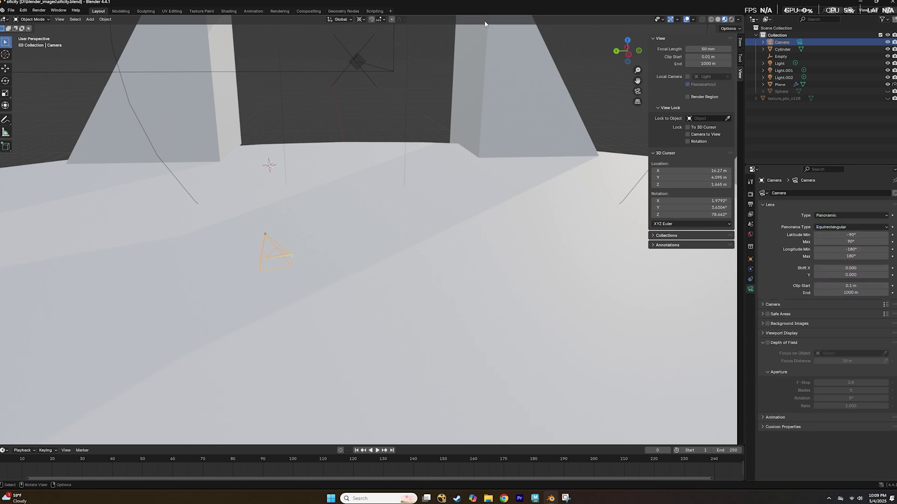
{"action": "key", "text": "KP_0"}
{"action": "key", "text": "F12"}
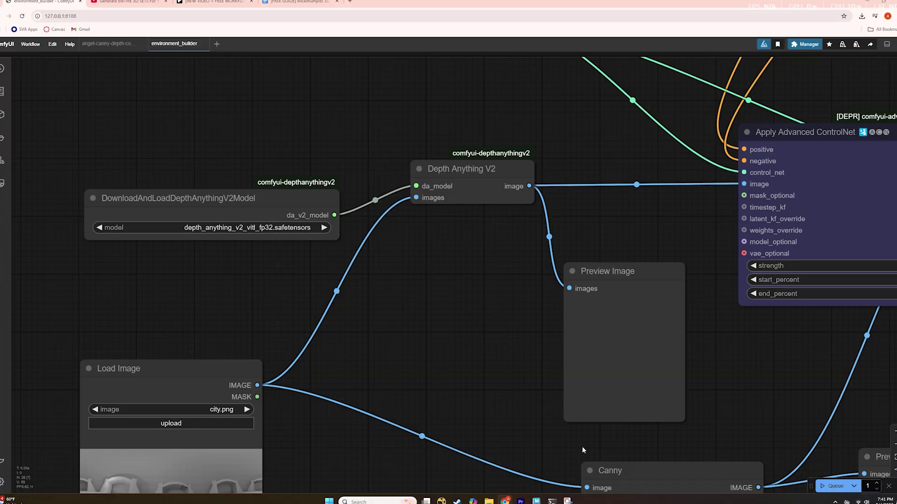
{"action": "left_click_drag", "start_coordinate": [568, 446], "coordinate": [231, 258]}
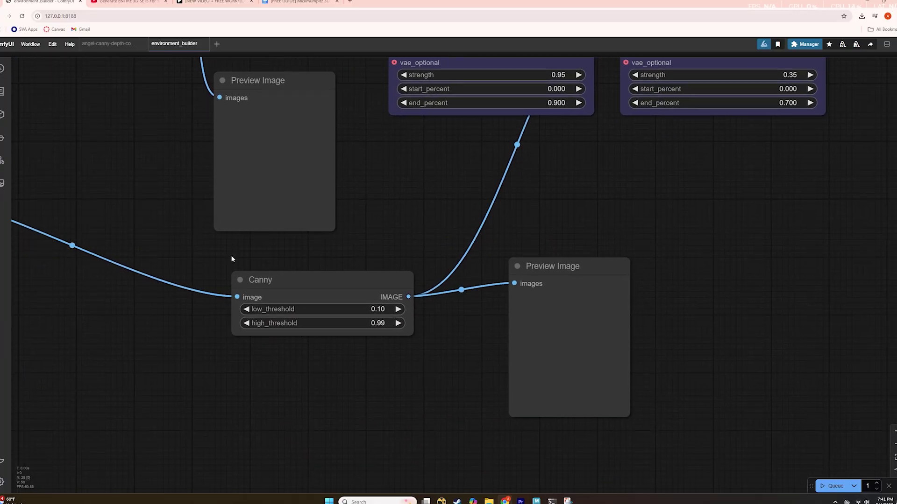
{"action": "left_click_drag", "start_coordinate": [496, 149], "coordinate": [363, 449]}
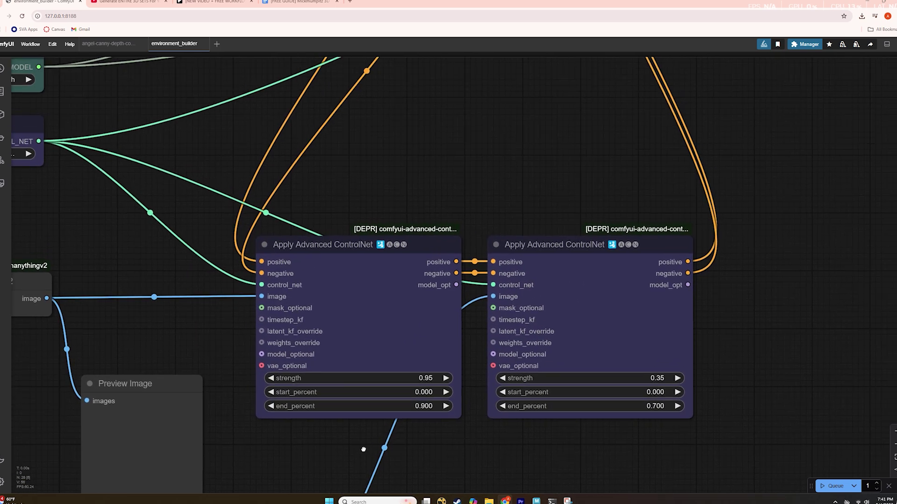
{"action": "left_click_drag", "start_coordinate": [415, 171], "coordinate": [788, 387]}
{"action": "left_click_drag", "start_coordinate": [565, 196], "coordinate": [604, 452]}
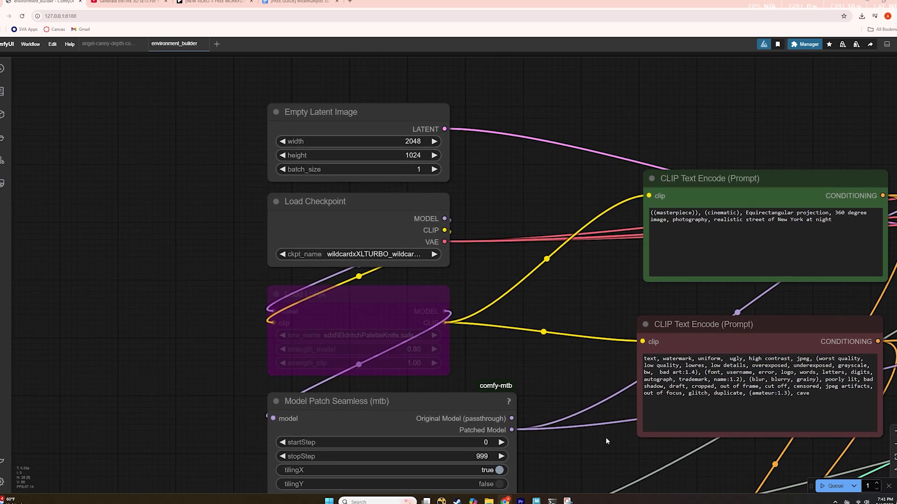
{"action": "left_click_drag", "start_coordinate": [648, 300], "coordinate": [158, 238]}
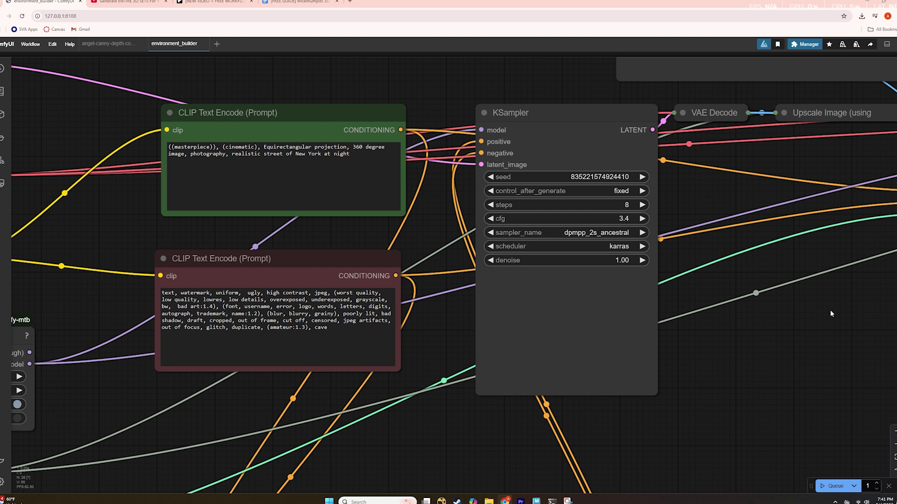
{"action": "left_click_drag", "start_coordinate": [830, 310], "coordinate": [540, 503]}
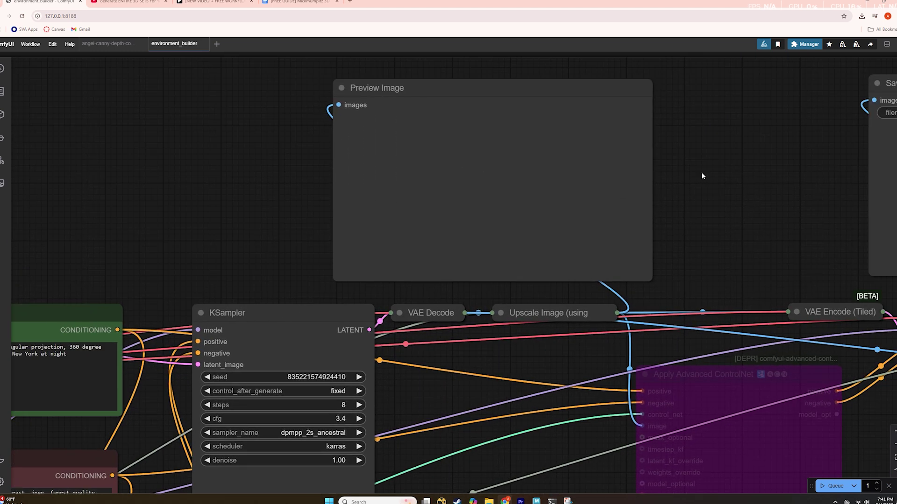
{"action": "left_click_drag", "start_coordinate": [746, 145], "coordinate": [727, 195]}
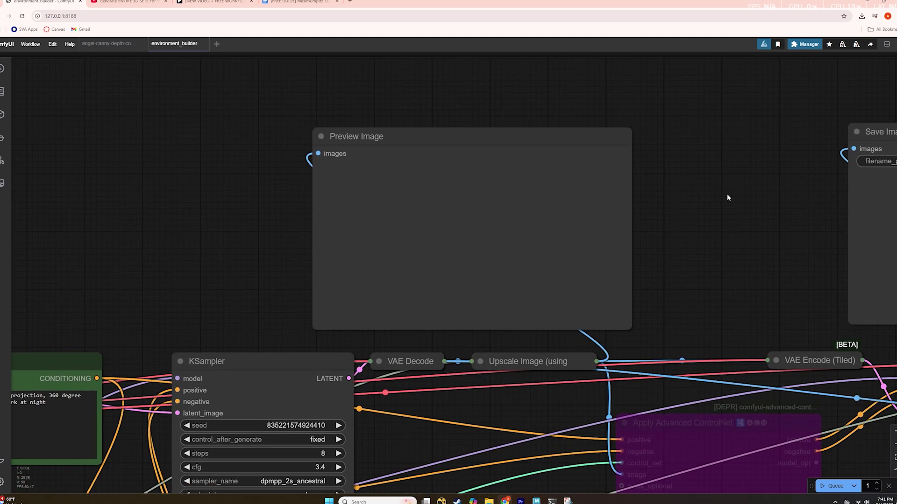
{"action": "left_click_drag", "start_coordinate": [755, 273], "coordinate": [477, 64]}
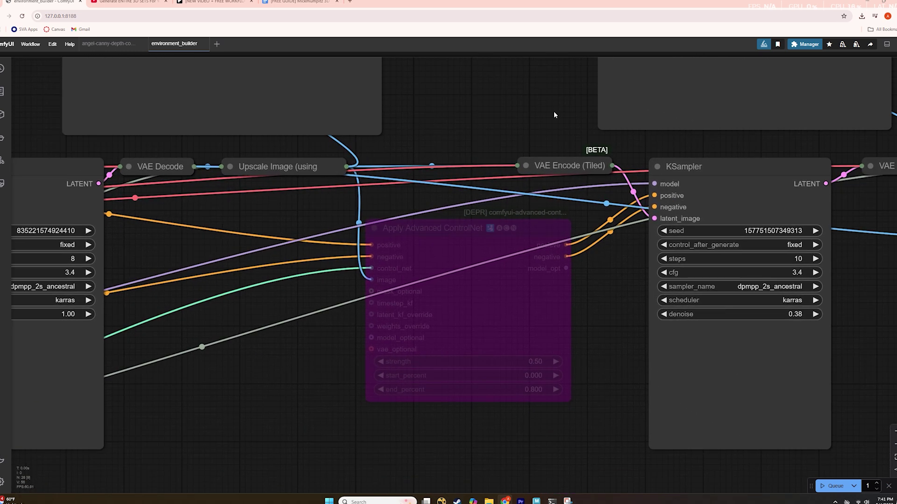
{"action": "left_click_drag", "start_coordinate": [554, 111], "coordinate": [207, 301]}
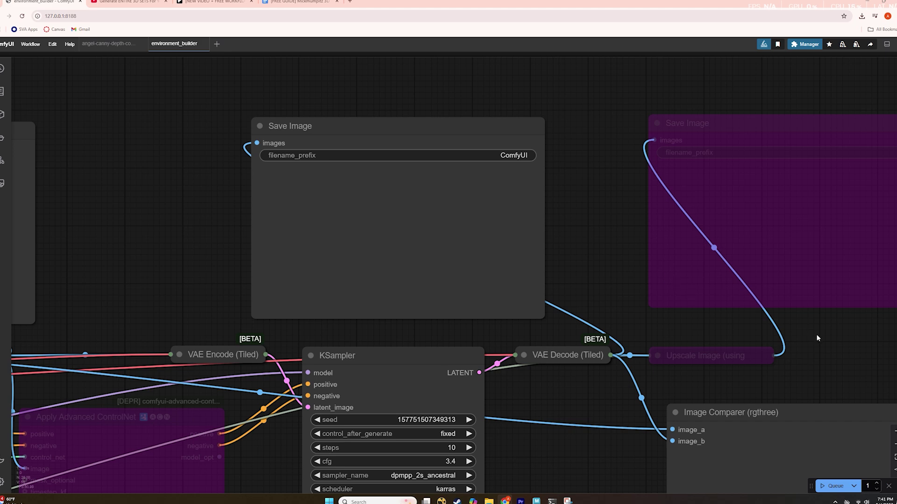
{"action": "left_click_drag", "start_coordinate": [831, 357], "coordinate": [743, 333]}
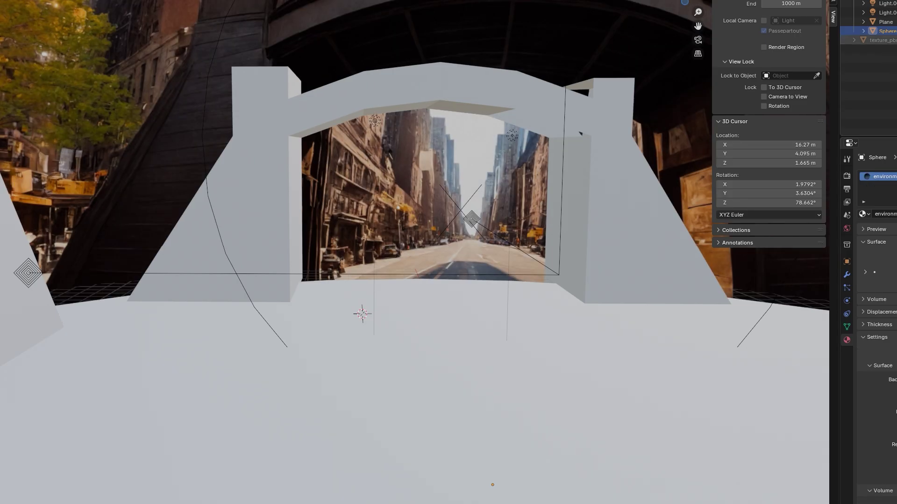
- Hide the Plane wall blockout and assign the environment material to the Cylinder floor
{"action": "left_click", "coordinate": [894, 22]}
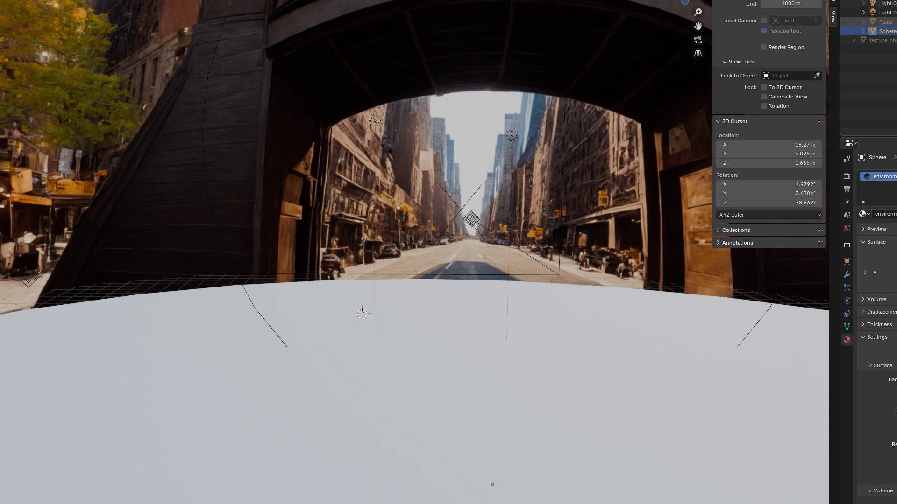
{"action": "left_click", "coordinate": [420, 396]}
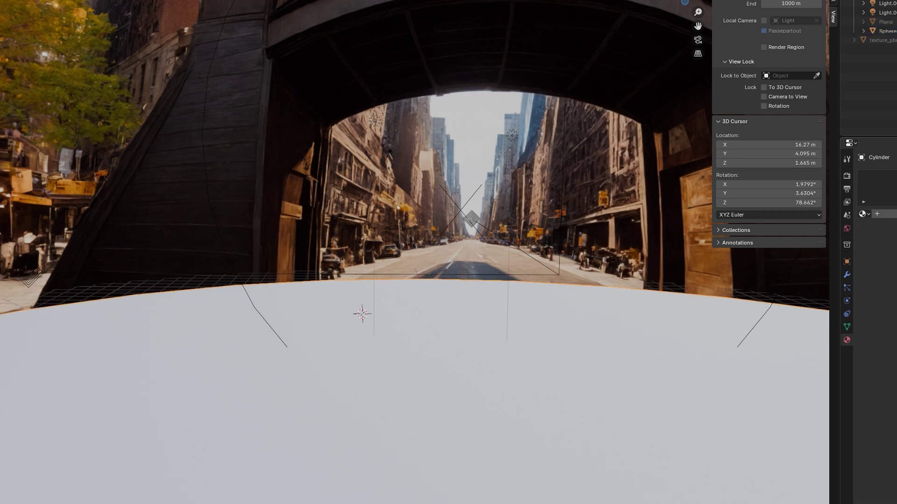
{"action": "left_click", "coordinate": [863, 214]}
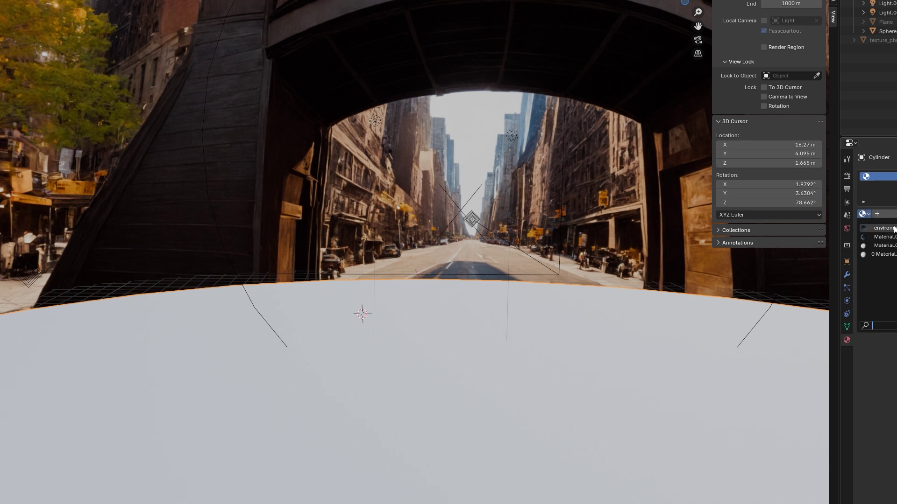
{"action": "left_click", "coordinate": [882, 228]}
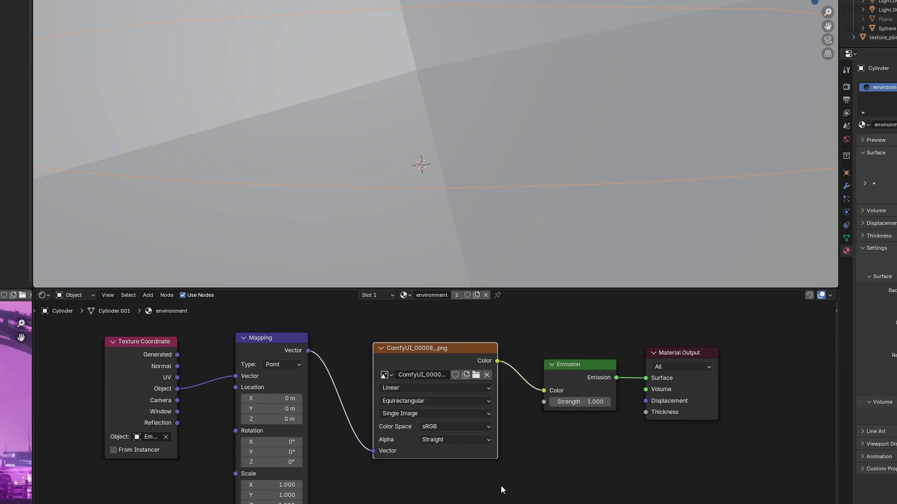
- Scroll through the environment material's Image Texture, Mapping and Emission node setup
{"action": "scroll", "coordinate": [497, 484], "scroll_direction": "down", "scroll_amount": 1}
{"action": "scroll", "coordinate": [497, 483], "scroll_direction": "right", "scroll_amount": 1}
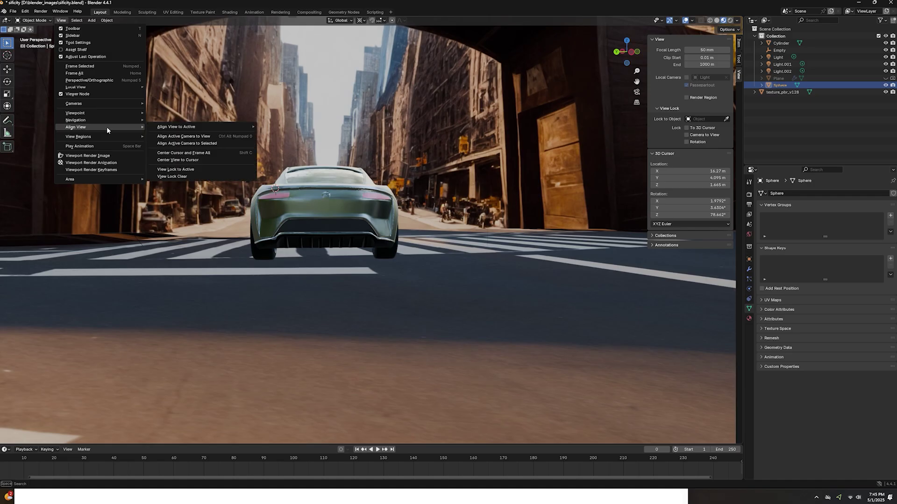
- Set the chosen object as the active scene camera framing the car
{"action": "left_click", "coordinate": [201, 142]}
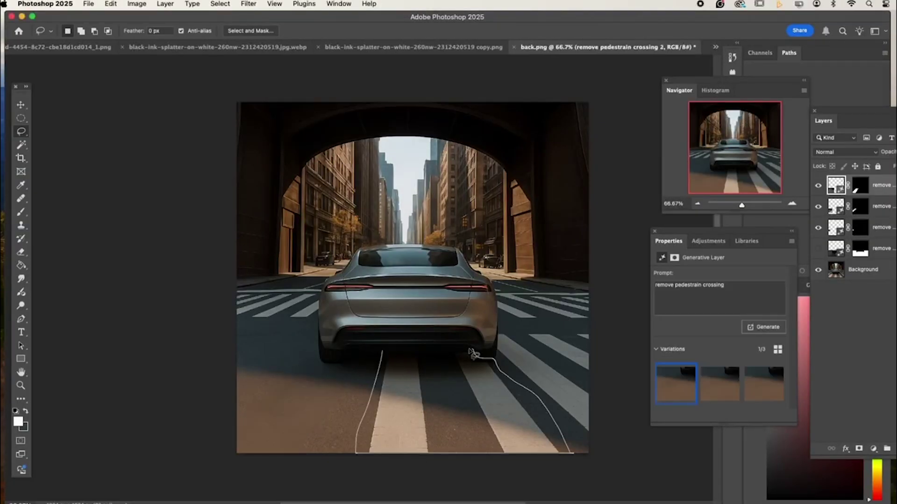
- Generative-fill the crossing stripe under the car away, then erase stray marks in top.png
{"action": "left_click_drag", "start_coordinate": [473, 355], "coordinate": [469, 353]}
{"action": "left_click", "coordinate": [566, 466]}
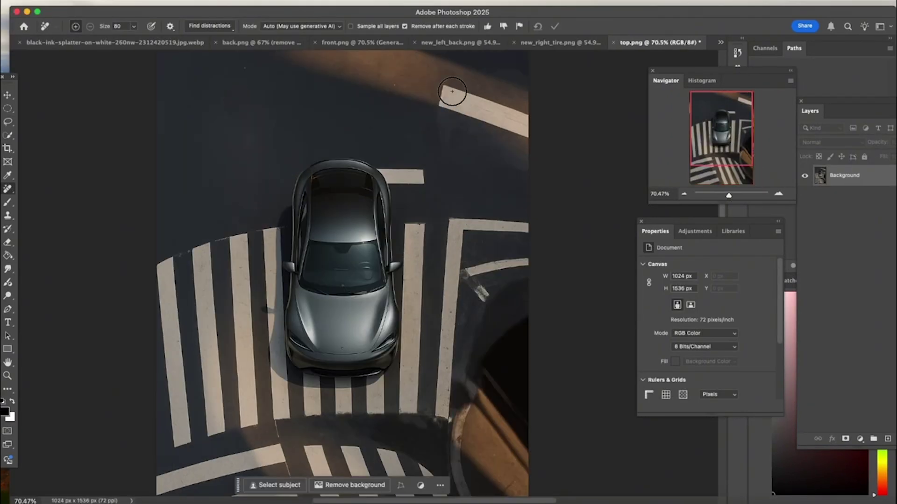
{"action": "left_click_drag", "start_coordinate": [455, 101], "coordinate": [451, 156]}
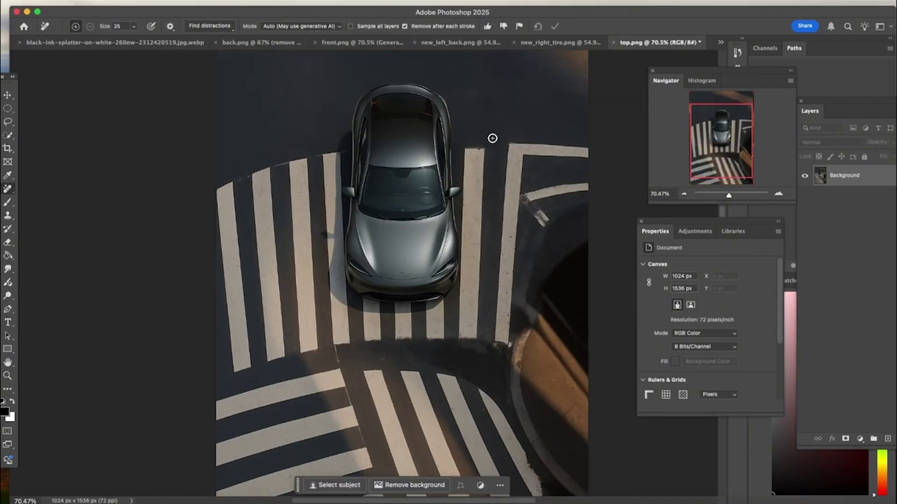
{"action": "left_click_drag", "start_coordinate": [490, 138], "coordinate": [590, 150]}
{"action": "left_click_drag", "start_coordinate": [542, 220], "coordinate": [590, 194]}
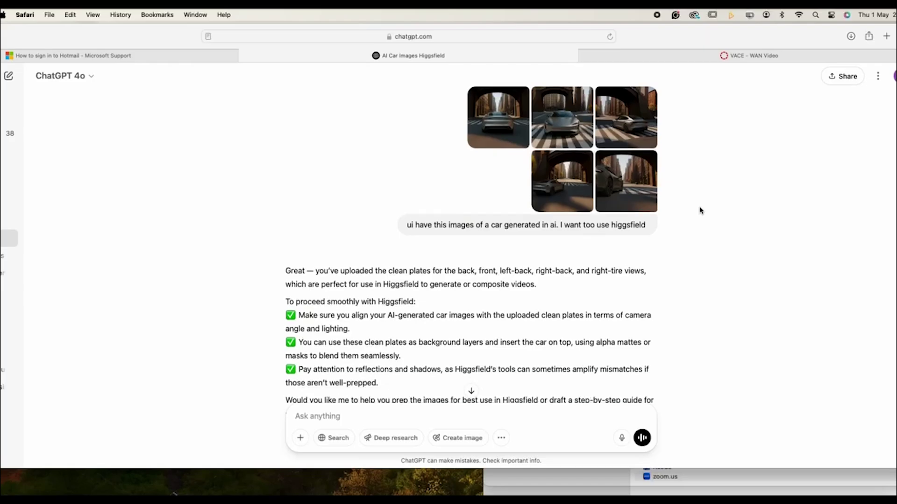
{"action": "scroll", "coordinate": [700, 210], "scroll_direction": "down", "scroll_amount": 20}
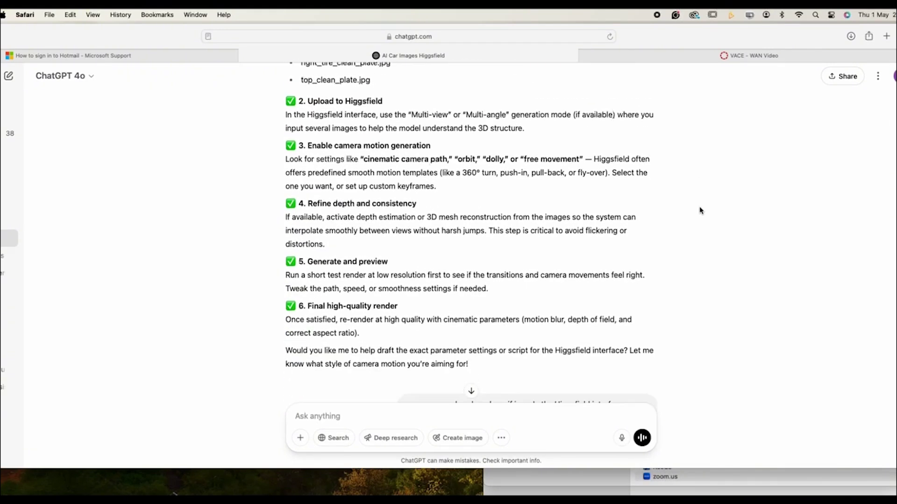
{"action": "scroll", "coordinate": [700, 210], "scroll_direction": "down", "scroll_amount": 15}
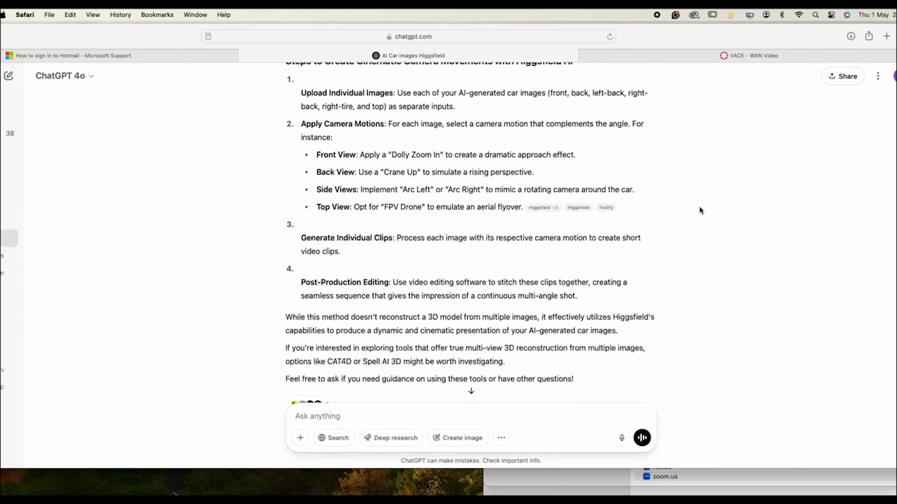
{"action": "scroll", "coordinate": [700, 211], "scroll_direction": "down", "scroll_amount": 20}
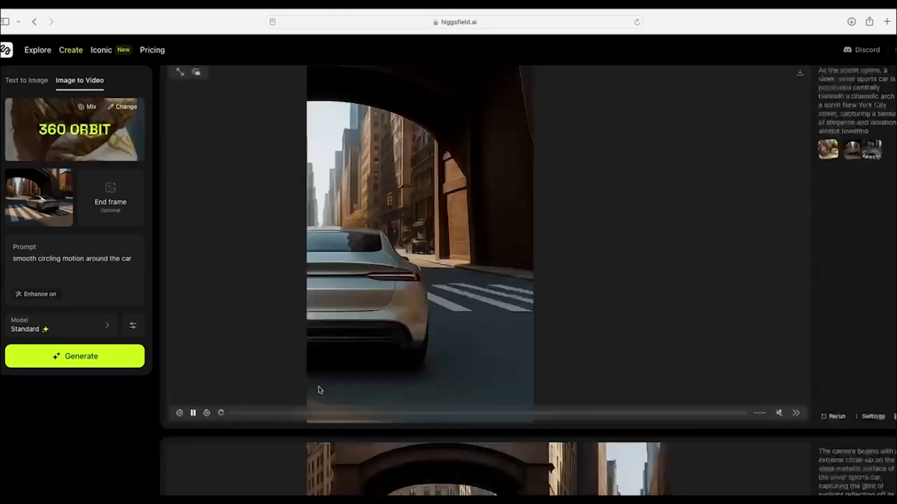
- Scroll down the Image to Video page to review the generated 360 Orbit car clips
{"action": "scroll", "coordinate": [486, 358], "scroll_direction": "down", "scroll_amount": 5}
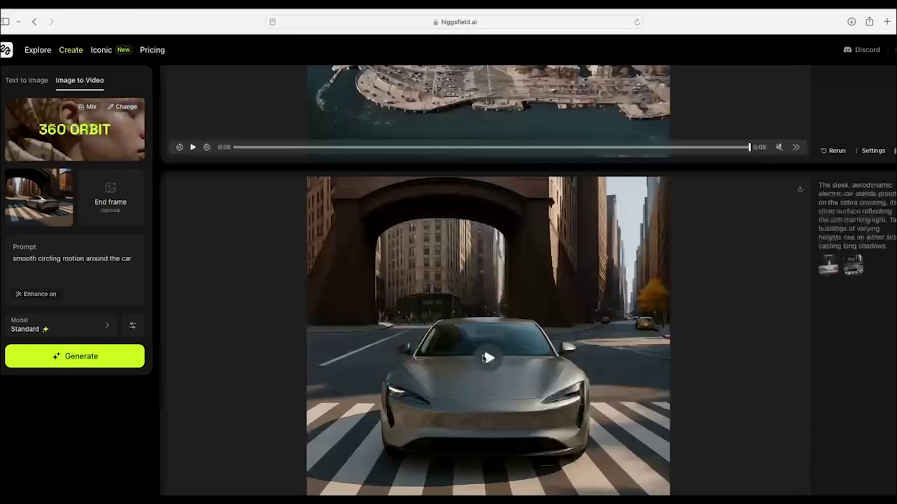